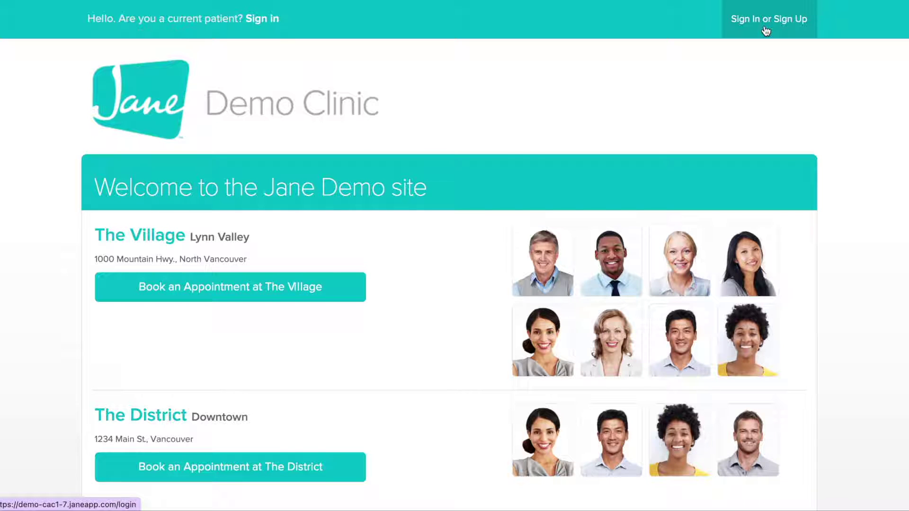
Go to the Jane Demo Clinic's 'Sign In or Sign Up' page.
click(765, 30)
Look up the patient's e-mail, then create a new account and enter the first name.
click(502, 256)
text(amyb@example.com)
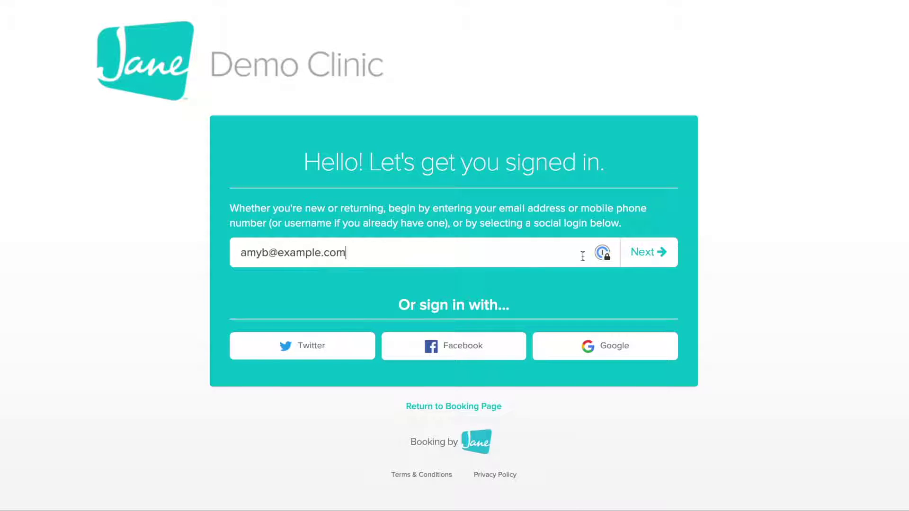
click(636, 253)
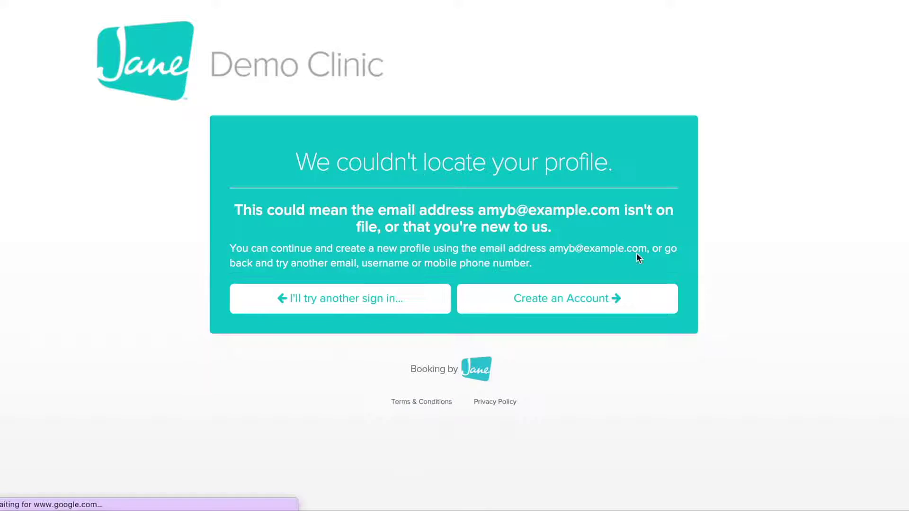
click(560, 303)
Fill in the patient's last name and mobile phone number.
click(442, 356)
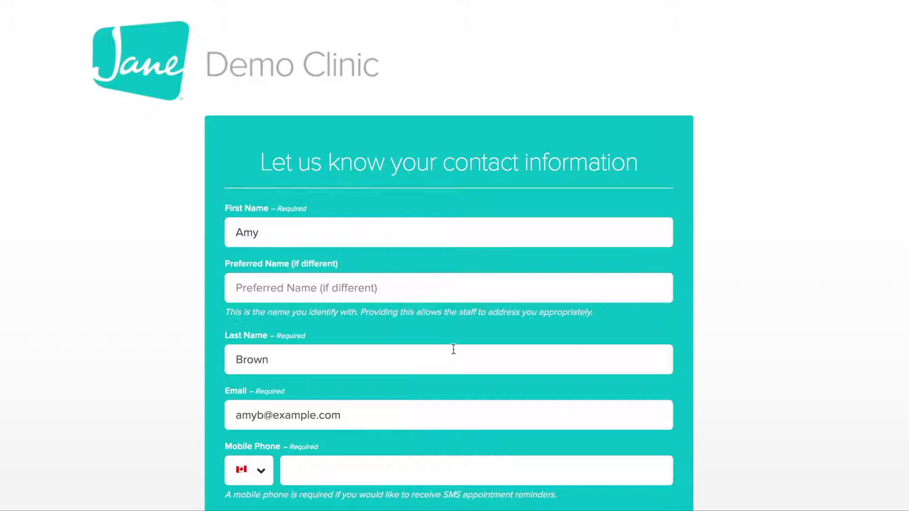
scroll(745, 368, down, 5)
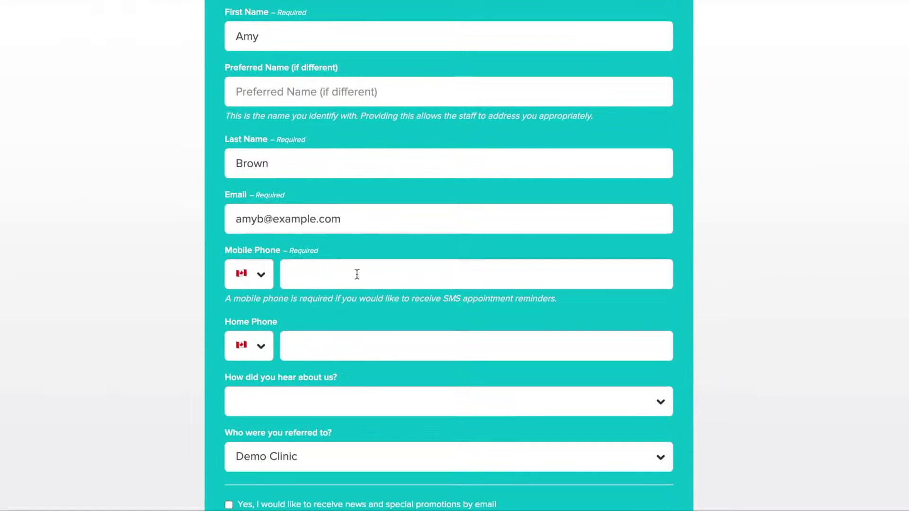
click(357, 274)
text(7777777777)
Choose Web Search as referral source, pick a referring practitioner, opt into email promotions, and continue.
scroll(359, 358, down, 2)
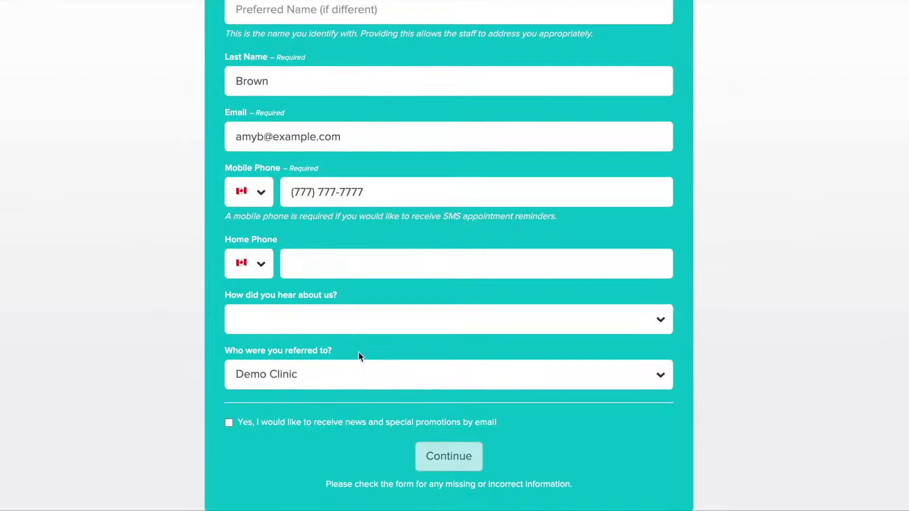
click(353, 320)
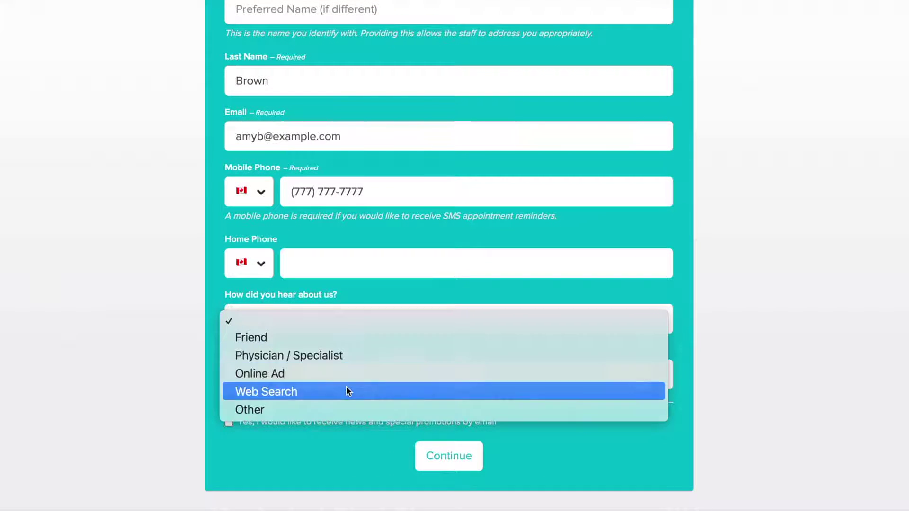
click(349, 391)
click(391, 374)
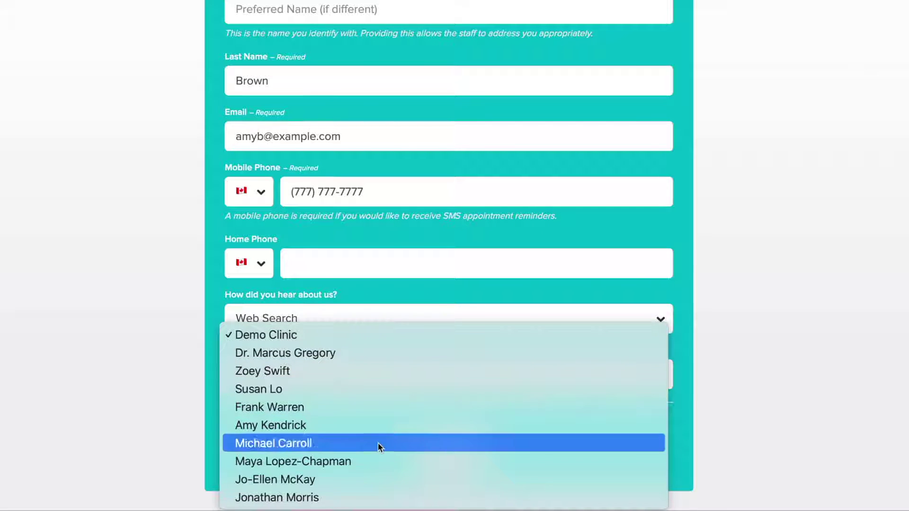
click(376, 479)
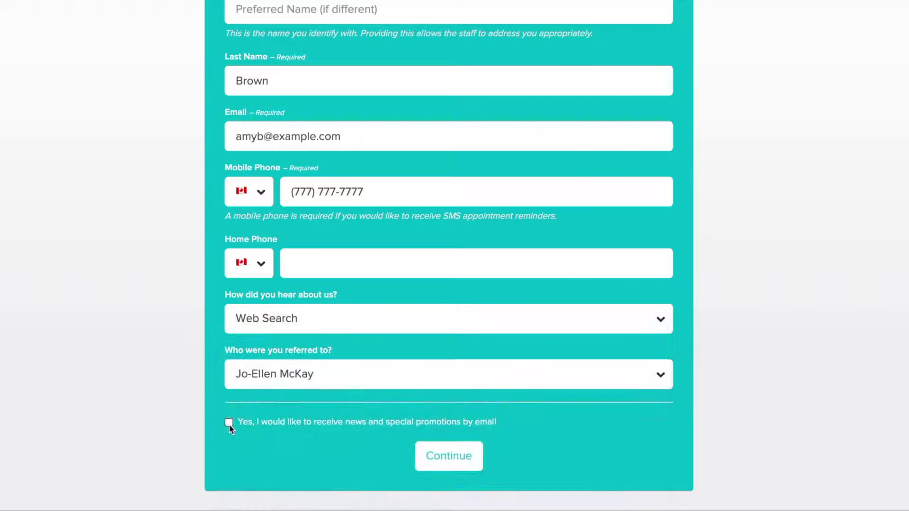
click(229, 423)
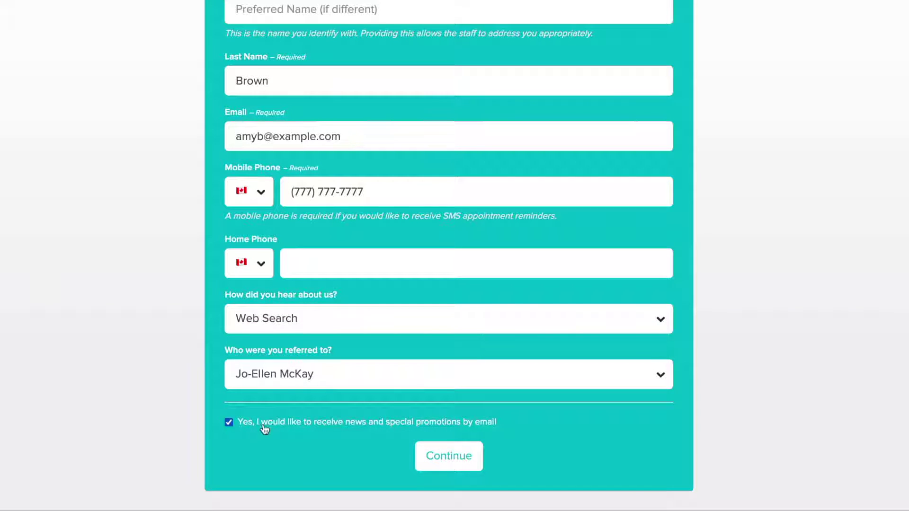
click(442, 465)
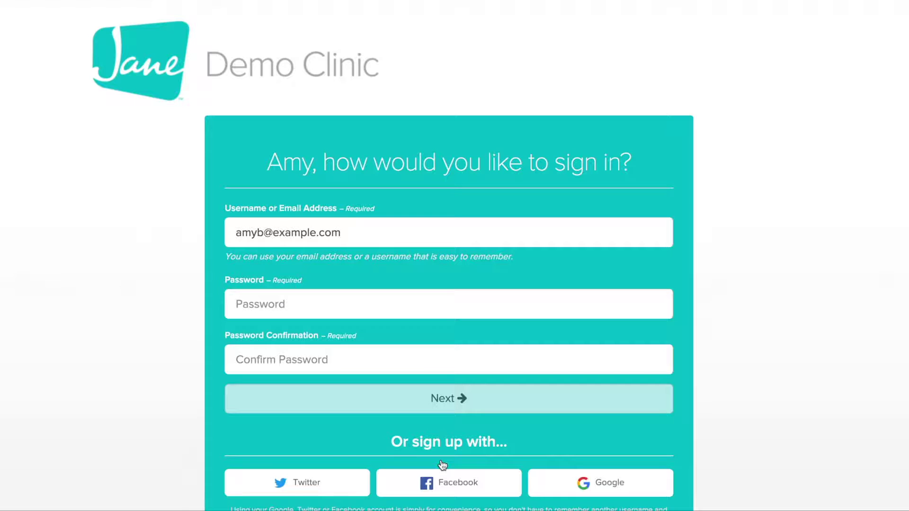
Replace the prefilled e-mail with a custom username, set and confirm the password, and finish sign-up.
scroll(152, 322, down, 2)
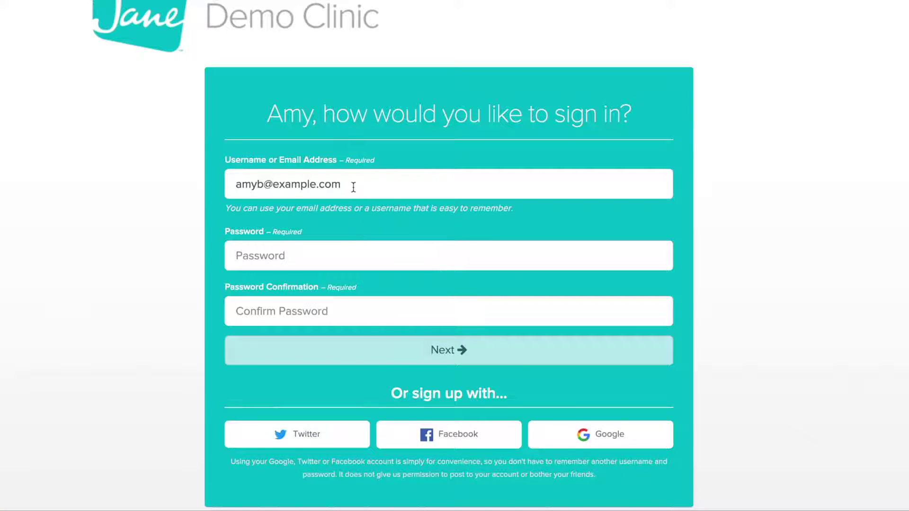
drag(356, 184, 233, 184)
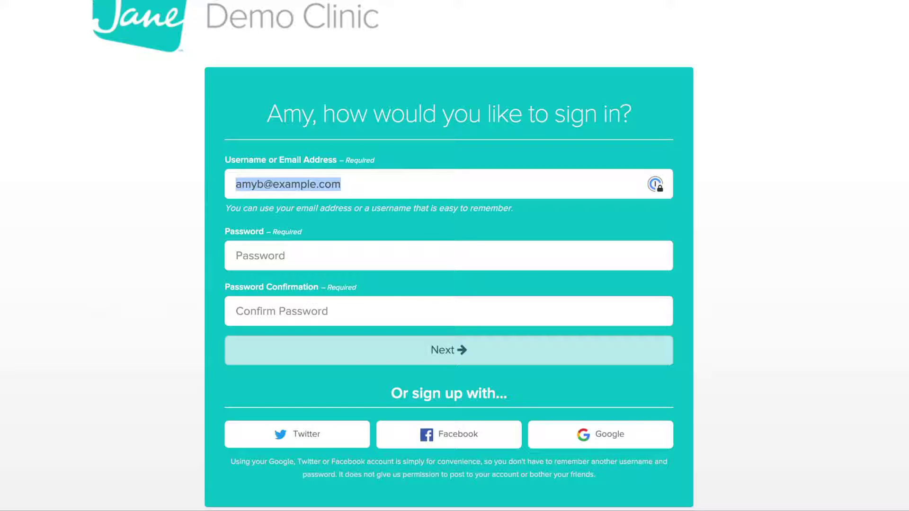
text(Amyb123)
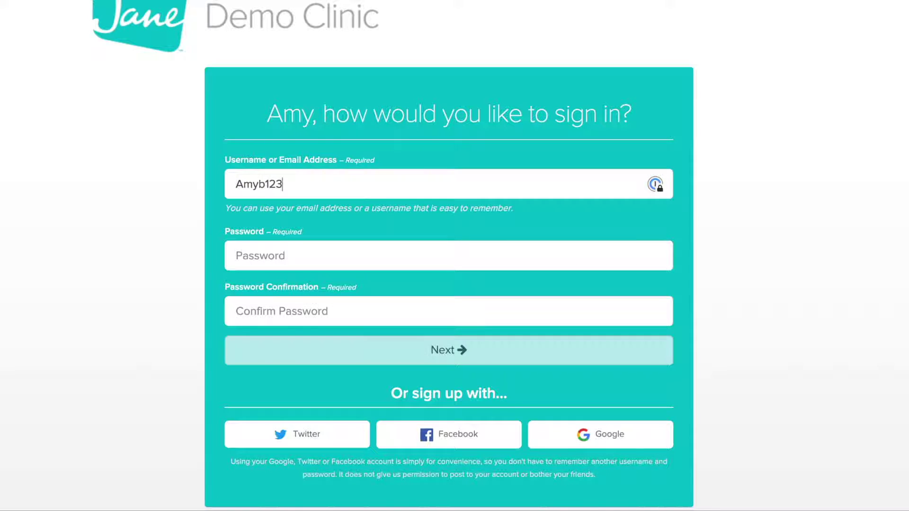
click(270, 230)
key(ctrl+v)
key(Tab)
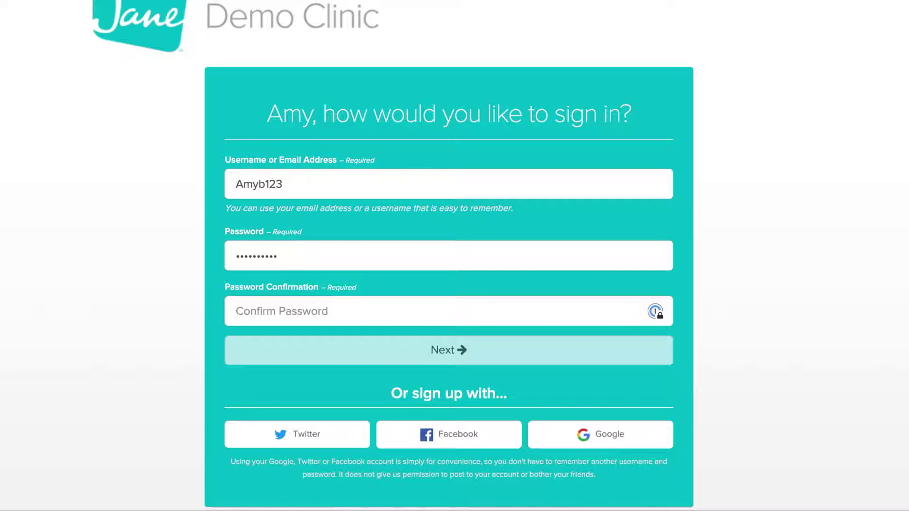
text(••••••••••)
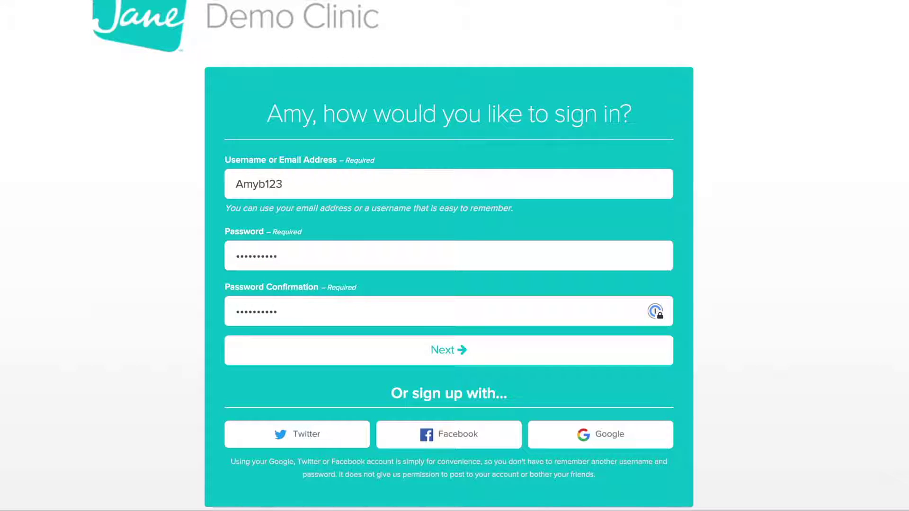
click(473, 357)
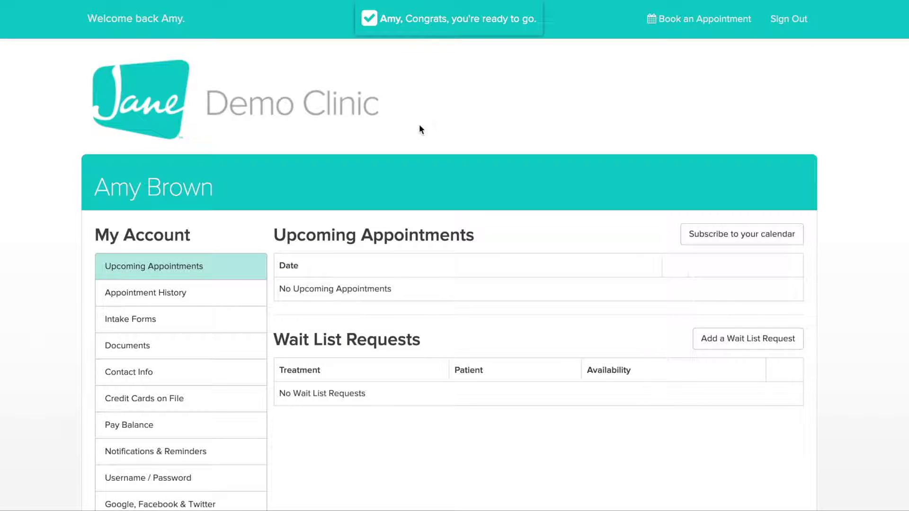
Begin a booking at The Village location and jump to its Physiotherapy offerings.
click(694, 30)
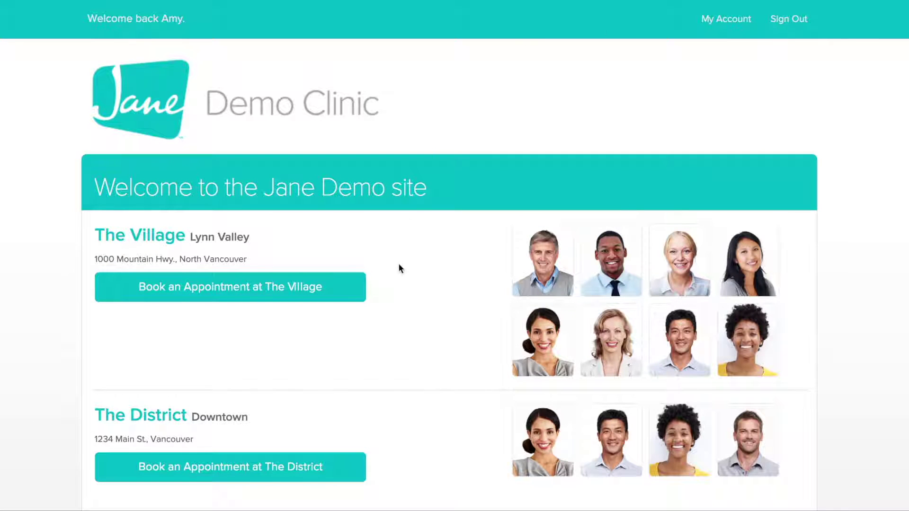
click(332, 293)
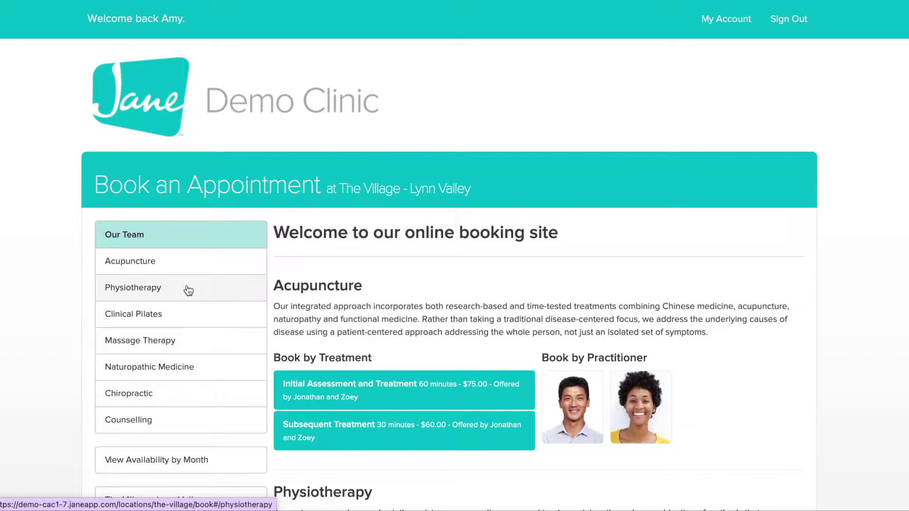
click(188, 289)
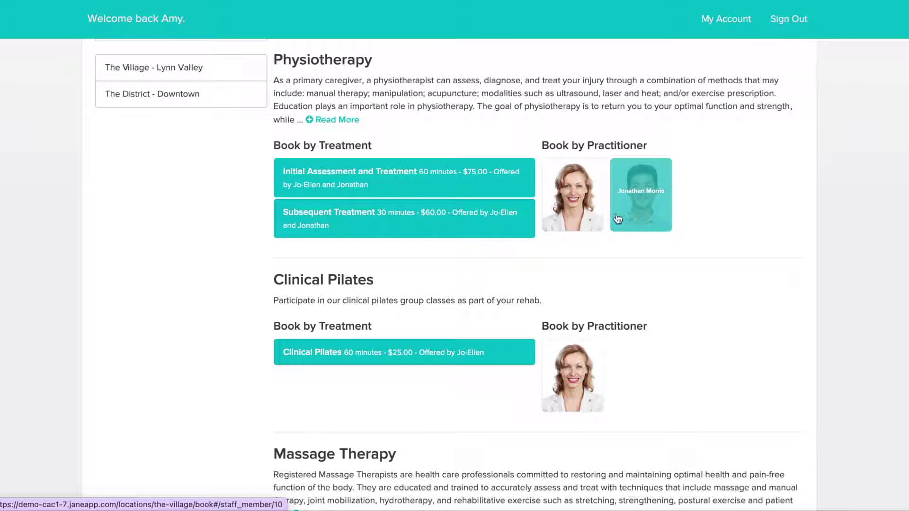
Open the physiotherapist's page and show openings for Initial Assessment and Treatment.
click(573, 203)
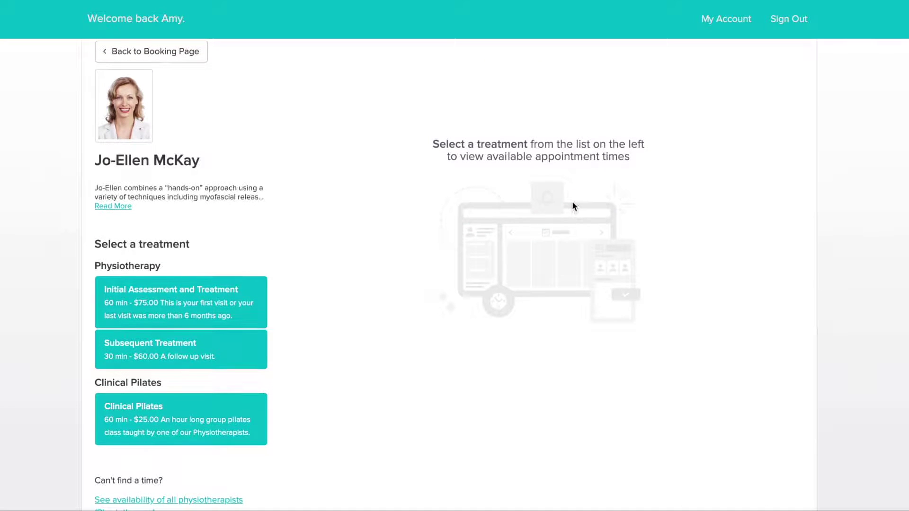
click(187, 302)
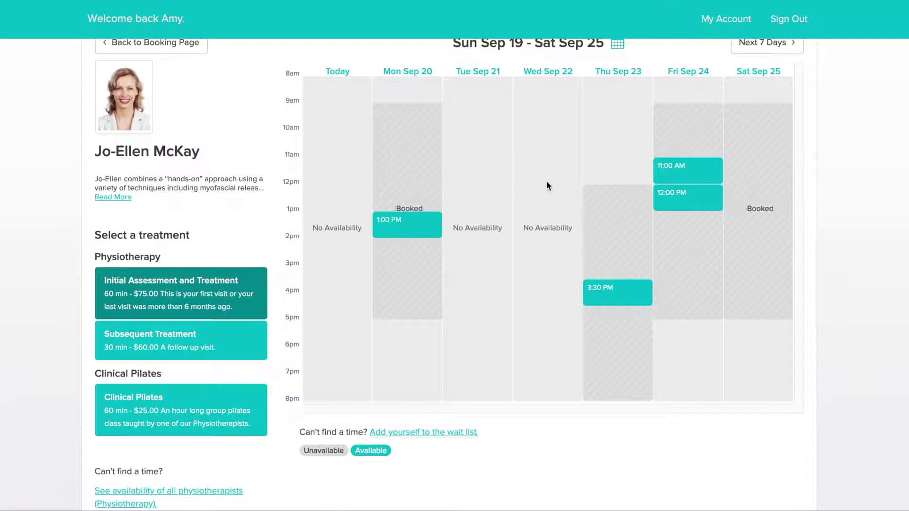
scroll(547, 187, up, 1)
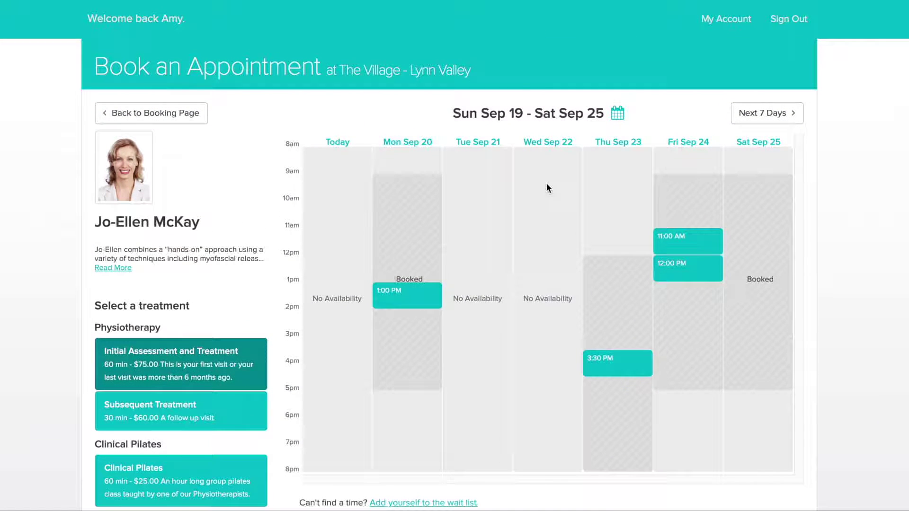
scroll(546, 188, down, 1)
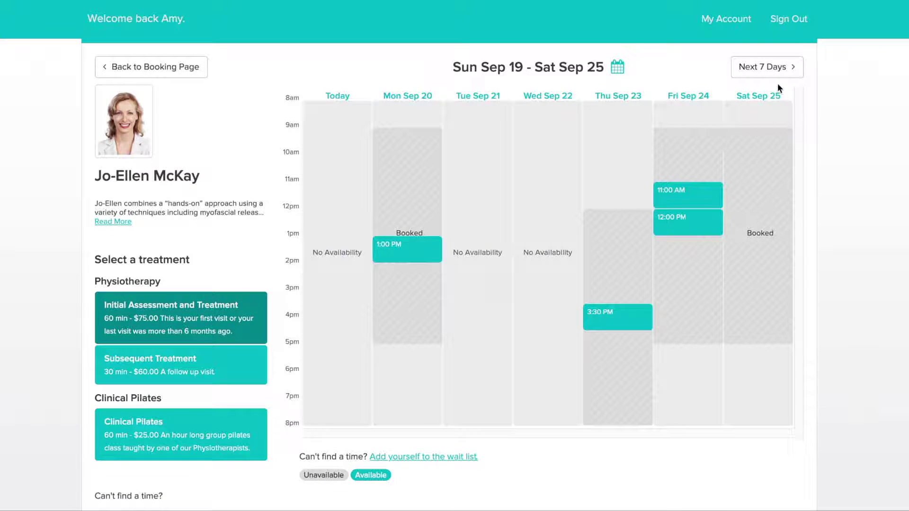
Book the 11:30 AM slot on Monday, October 18, 2021, and proceed to payment.
click(765, 74)
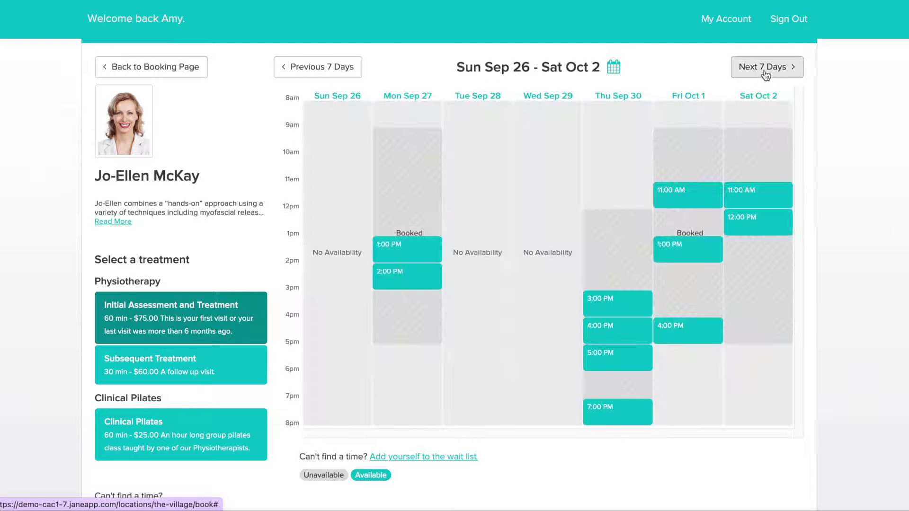
click(613, 67)
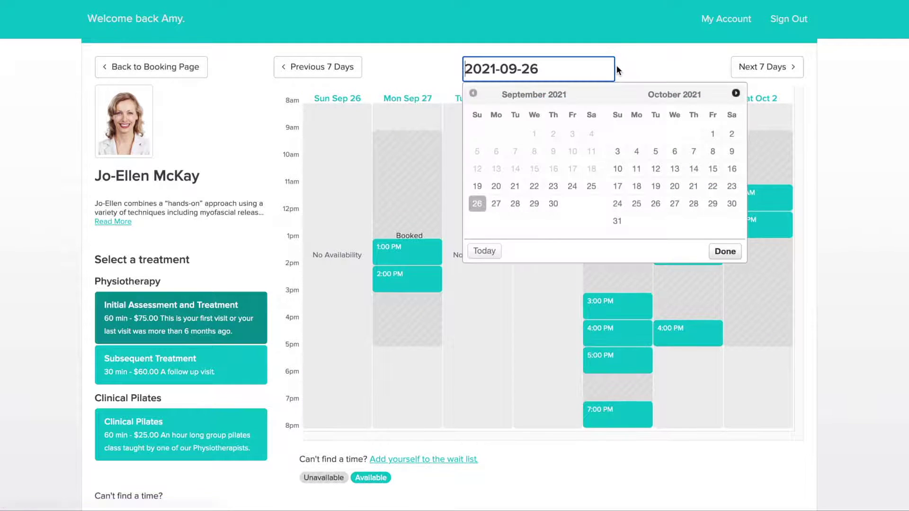
click(635, 185)
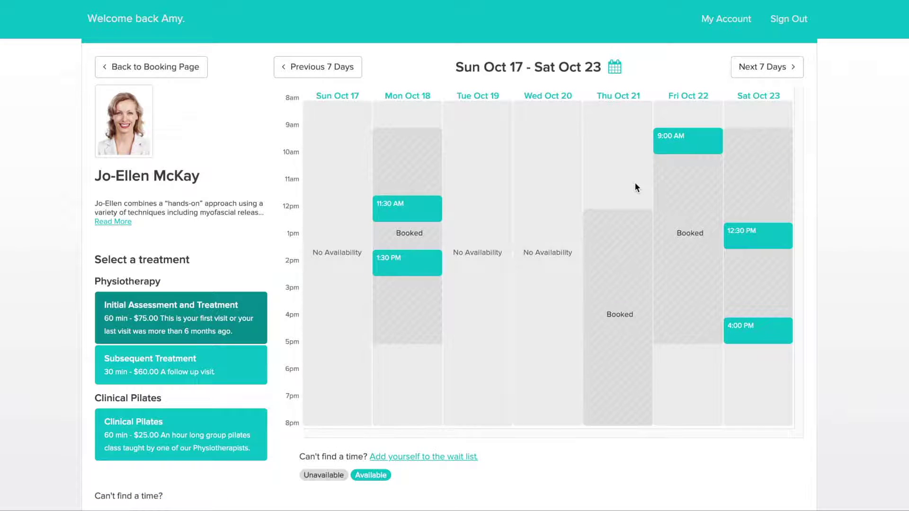
click(416, 212)
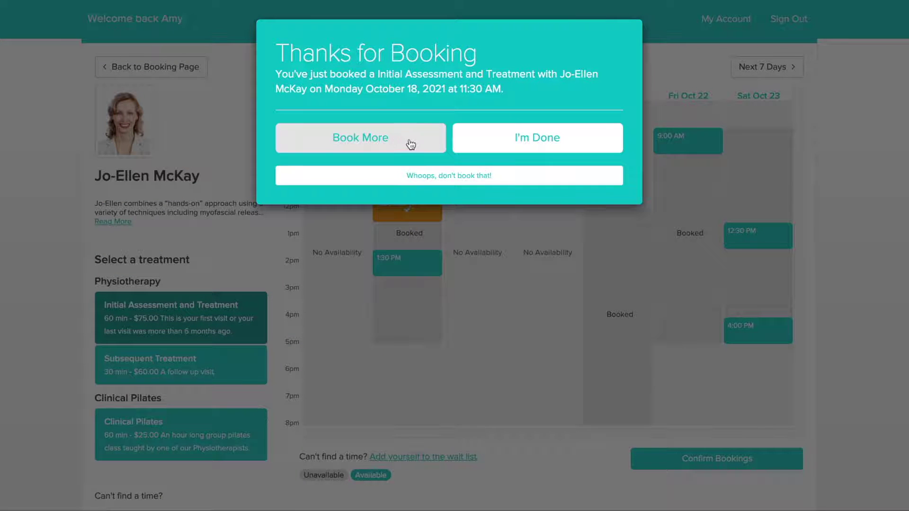
click(496, 141)
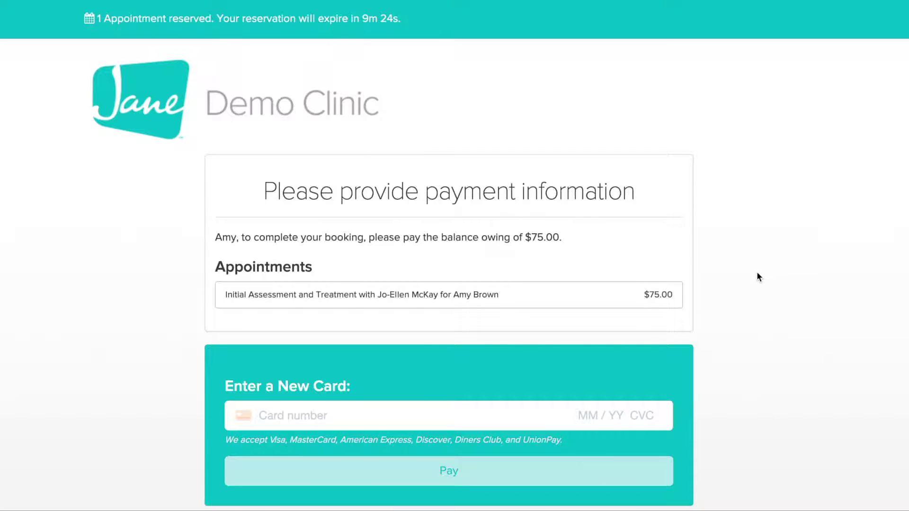
Enter the Visa card number, expiry, CVC and ZIP, then pay the $75.00 balance.
scroll(757, 270, down, 1)
scroll(757, 272, down, 1)
click(421, 363)
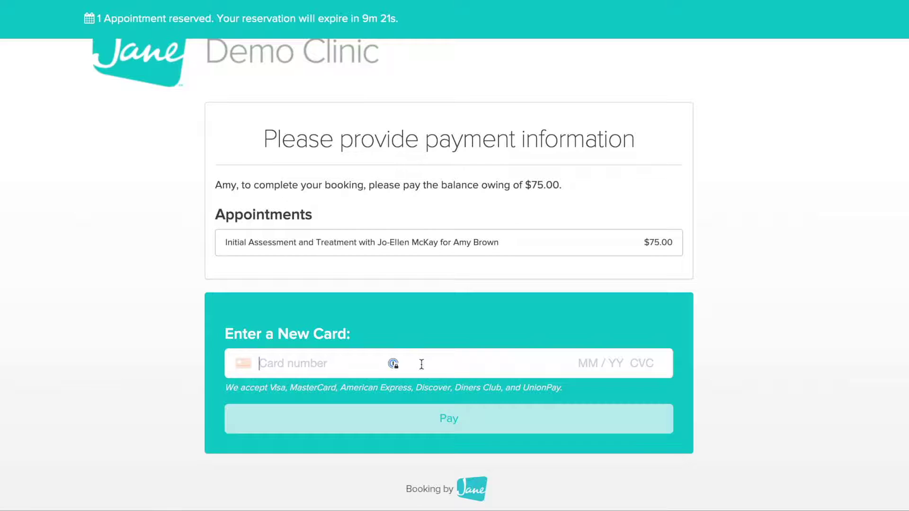
text(4111 1111 111)
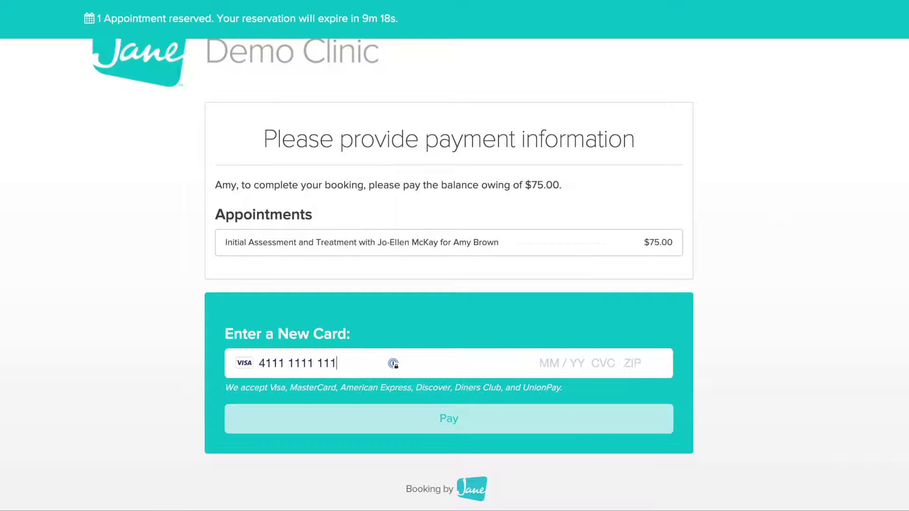
text(1 1111 11 / )
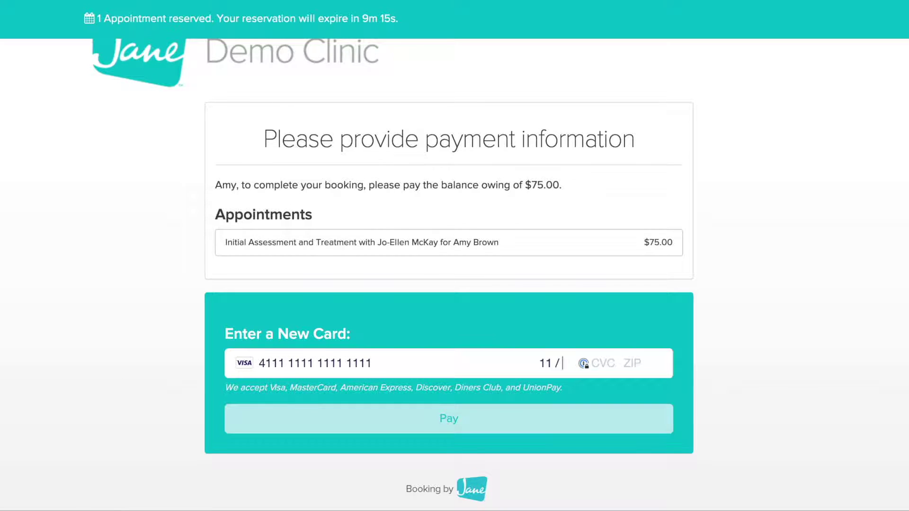
text(25 111 1111)
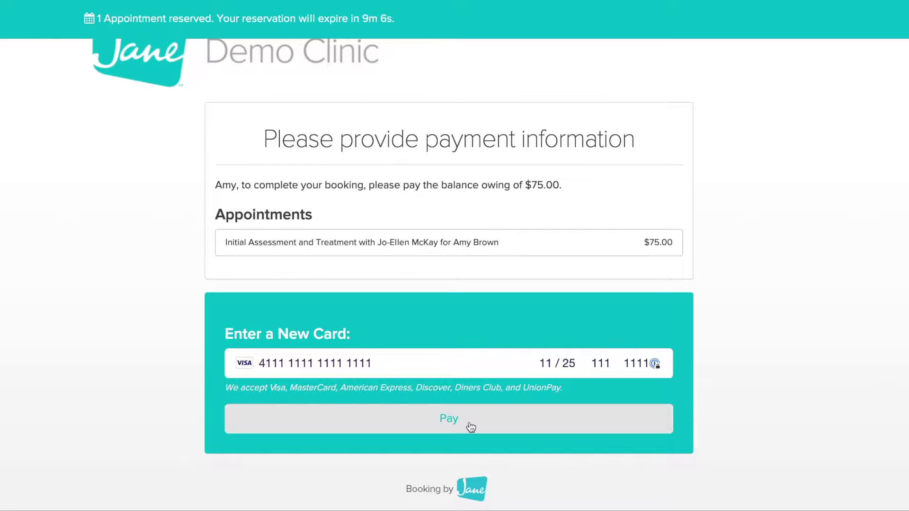
click(470, 426)
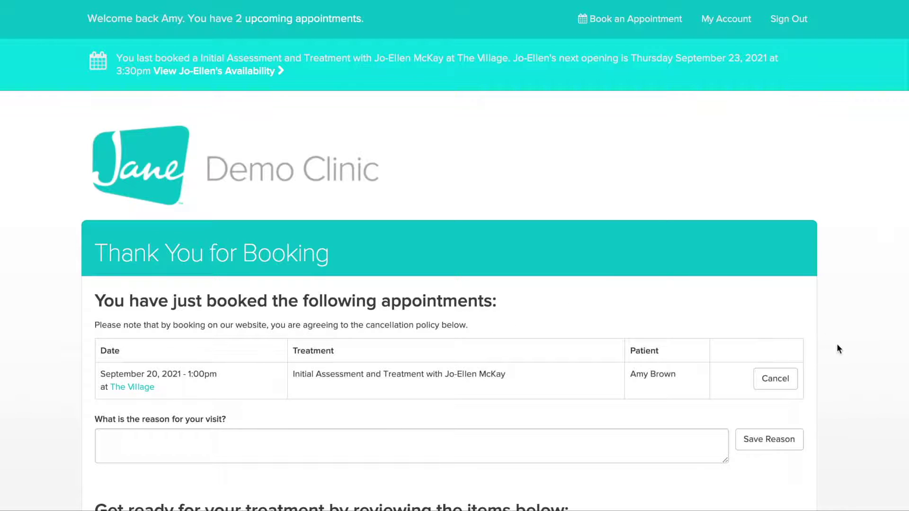
Enter 'Sore back' as the reason for the visit and save it.
scroll(839, 347, down, 2)
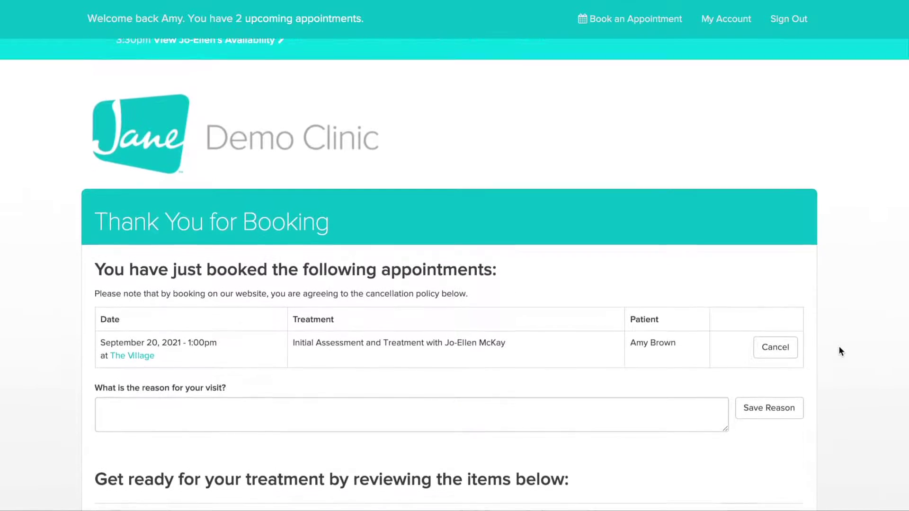
scroll(839, 352, down, 1)
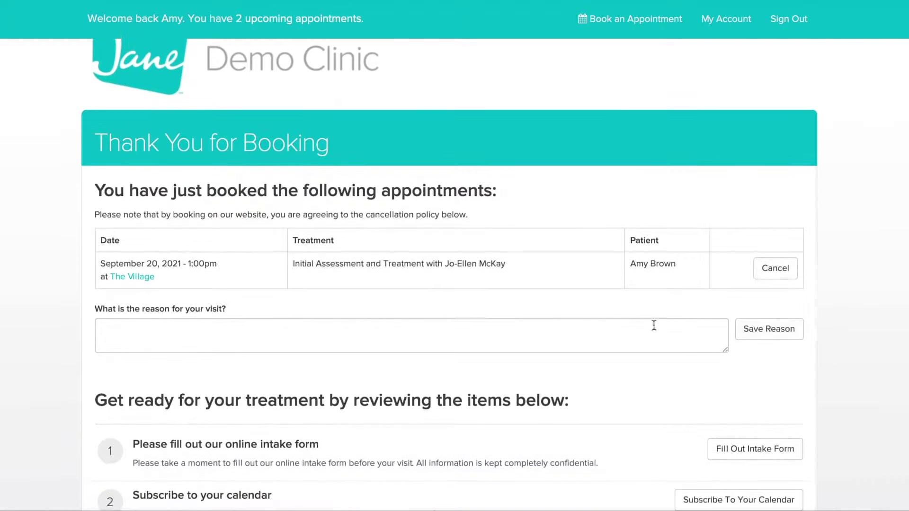
click(625, 331)
text(Sor)
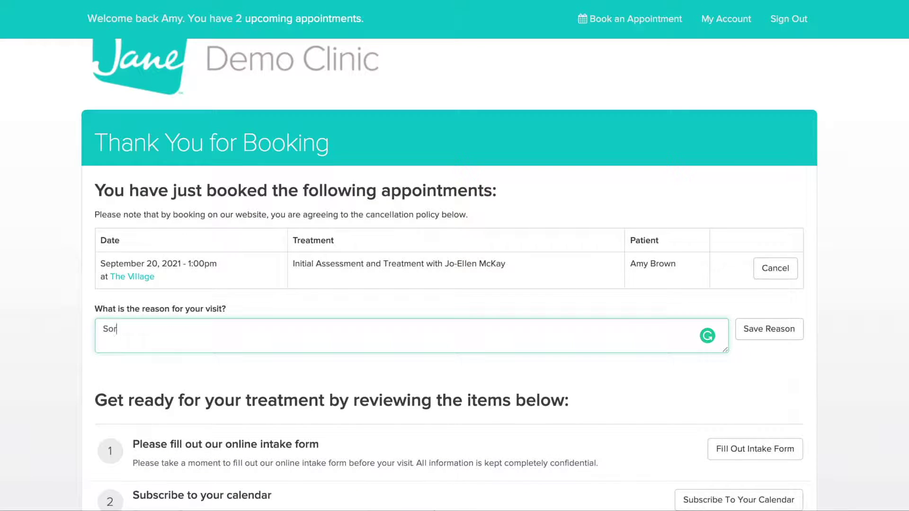
text(e back)
click(784, 333)
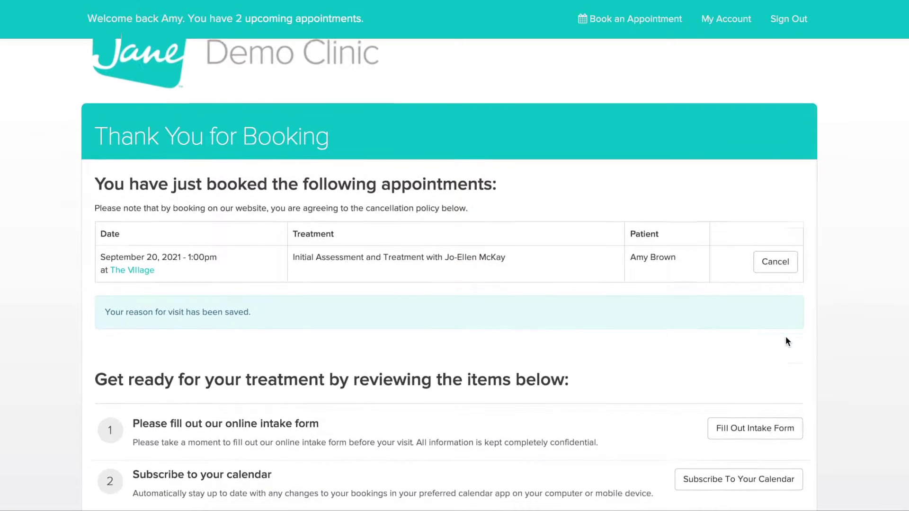
scroll(786, 337, down, 3)
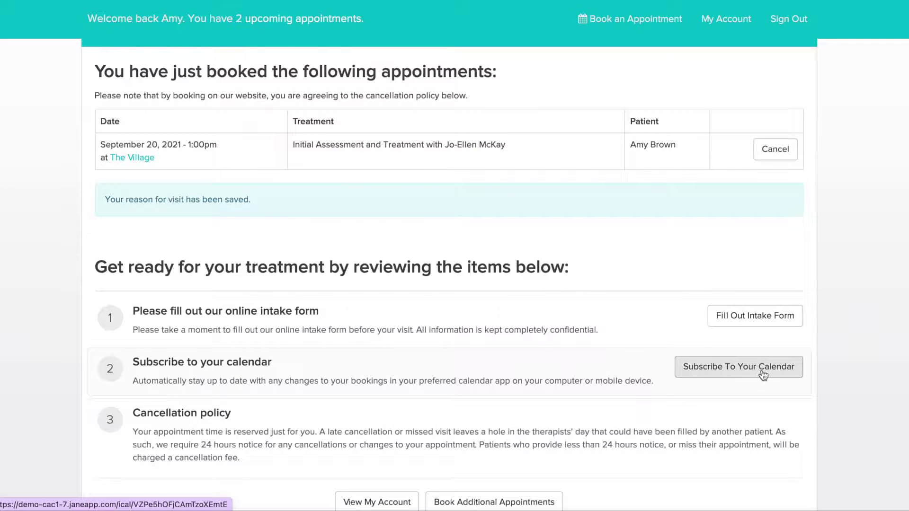
scroll(728, 413, down, 2)
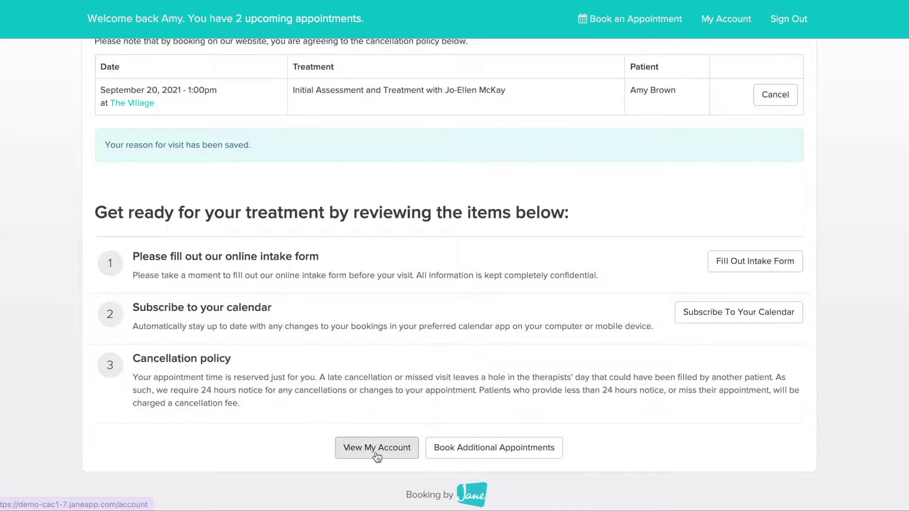
Go to My Account and review the October 18, 11:30am appointment's reschedule/cancel options.
click(395, 454)
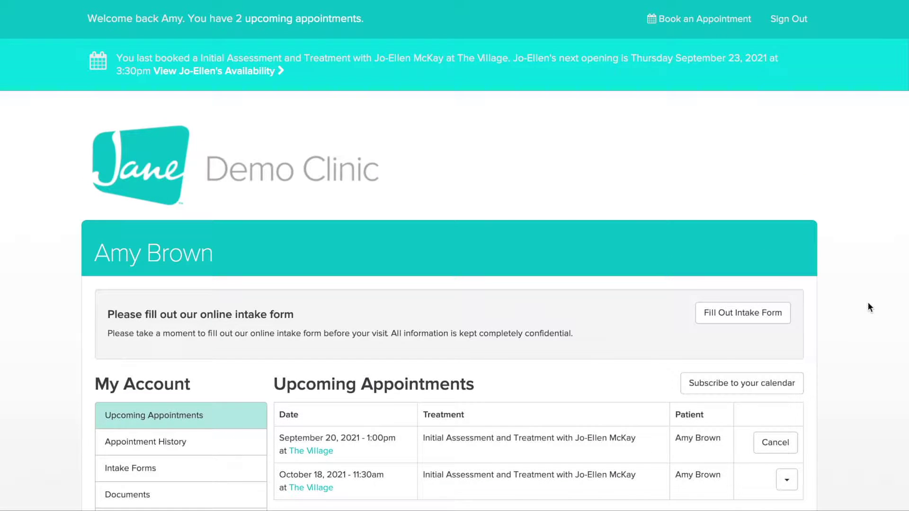
scroll(867, 302, down, 2)
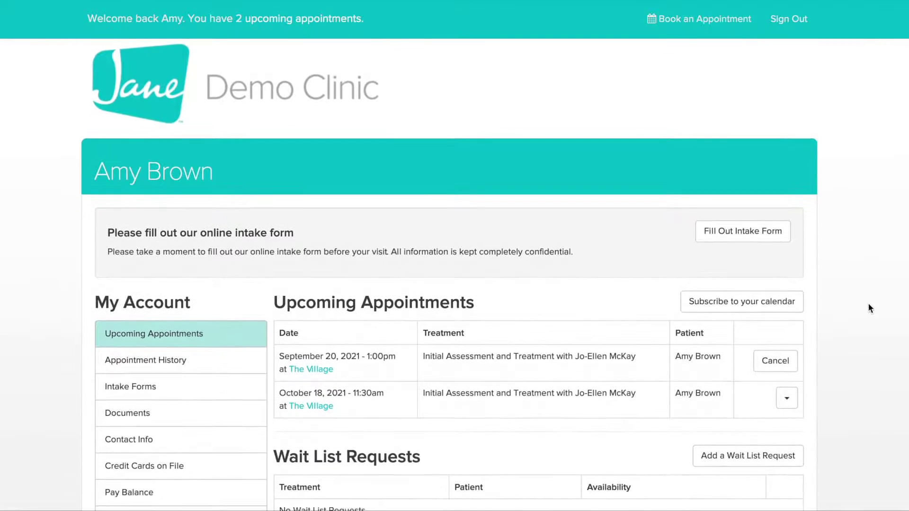
scroll(868, 308, down, 1)
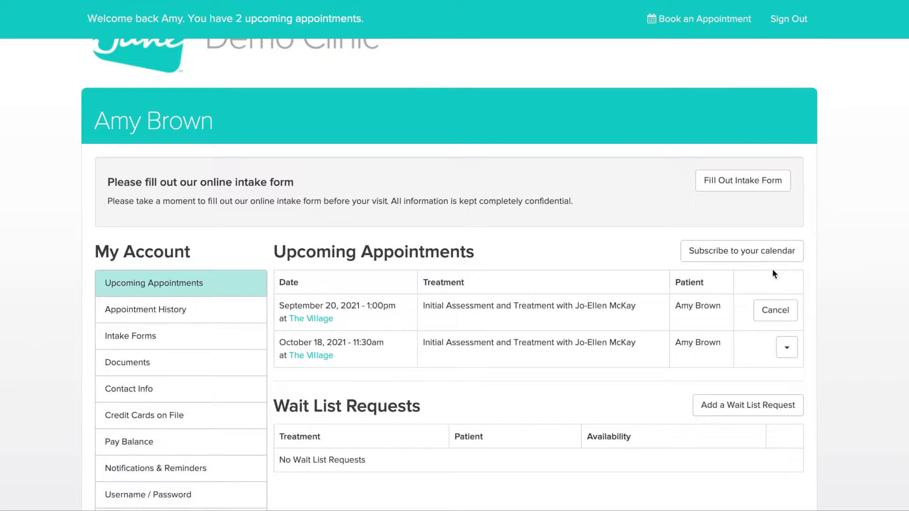
click(787, 347)
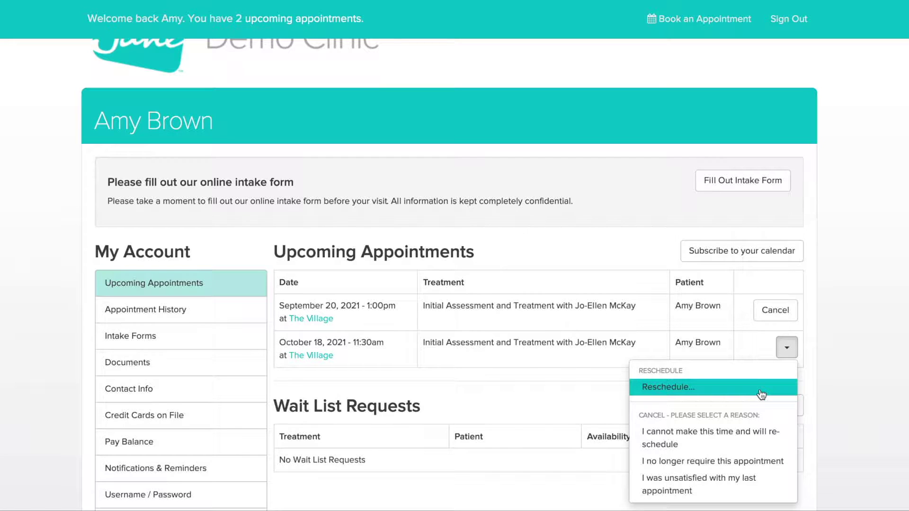
click(827, 355)
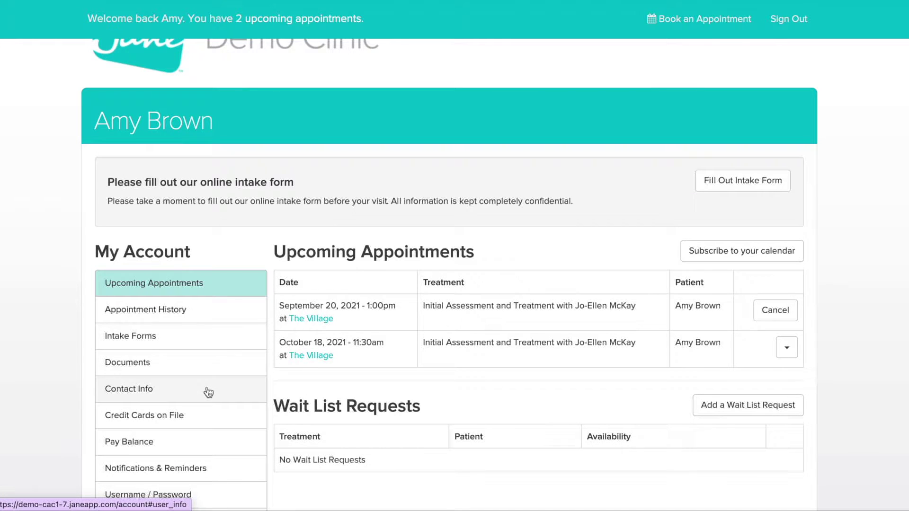
scroll(209, 393, down, 3)
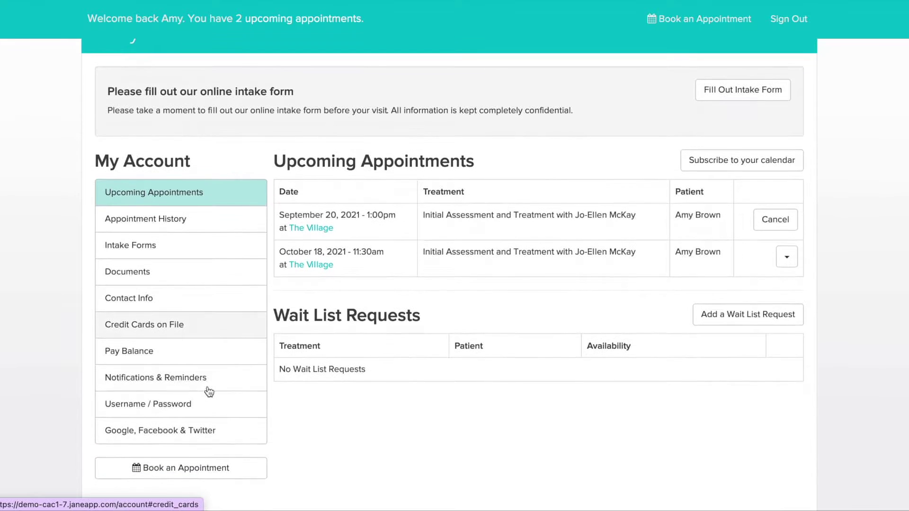
Browse the account's notifications, documents, saved Visa card (exp. 11/2025) and balance sections.
click(210, 384)
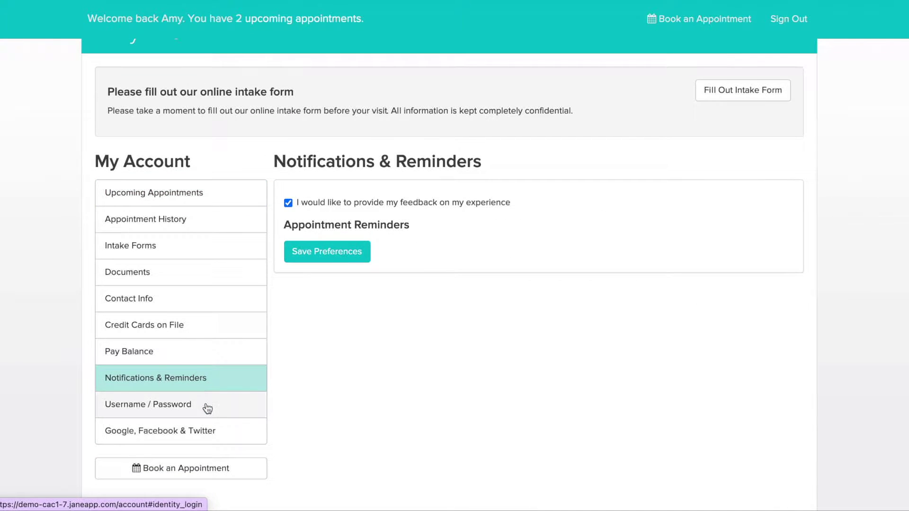
click(208, 282)
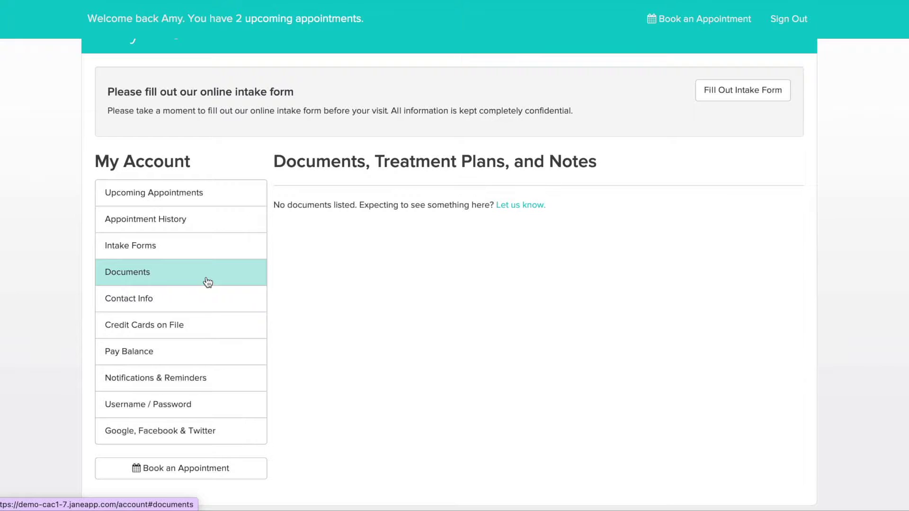
click(204, 327)
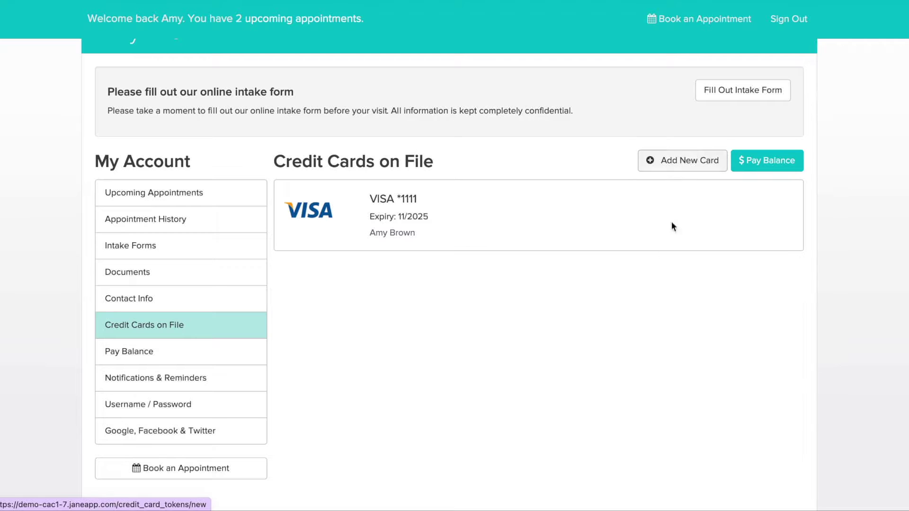
click(248, 359)
click(420, 299)
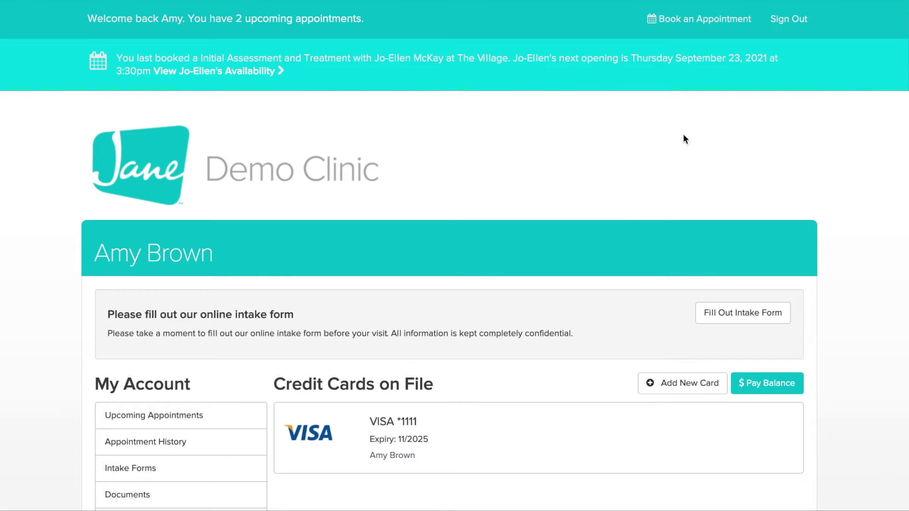
Go back to the Jane Demo welcome page listing The Village and The District locations.
click(698, 20)
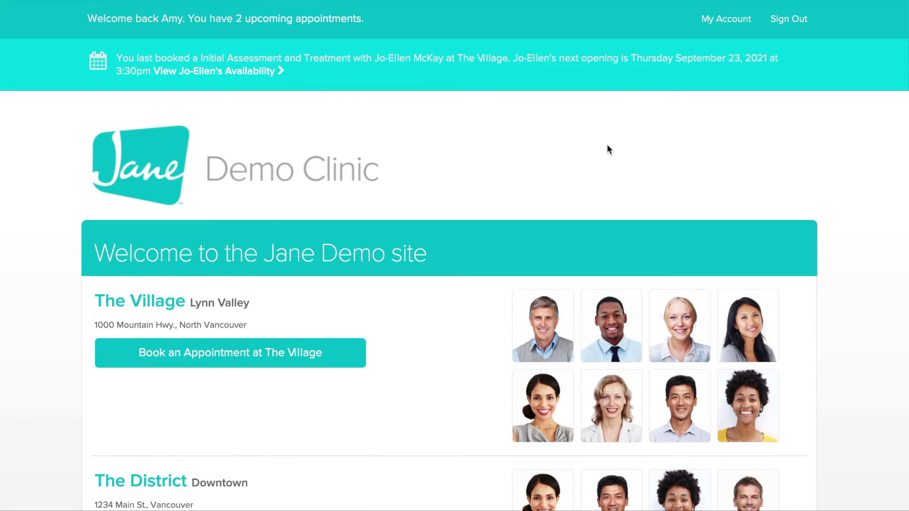